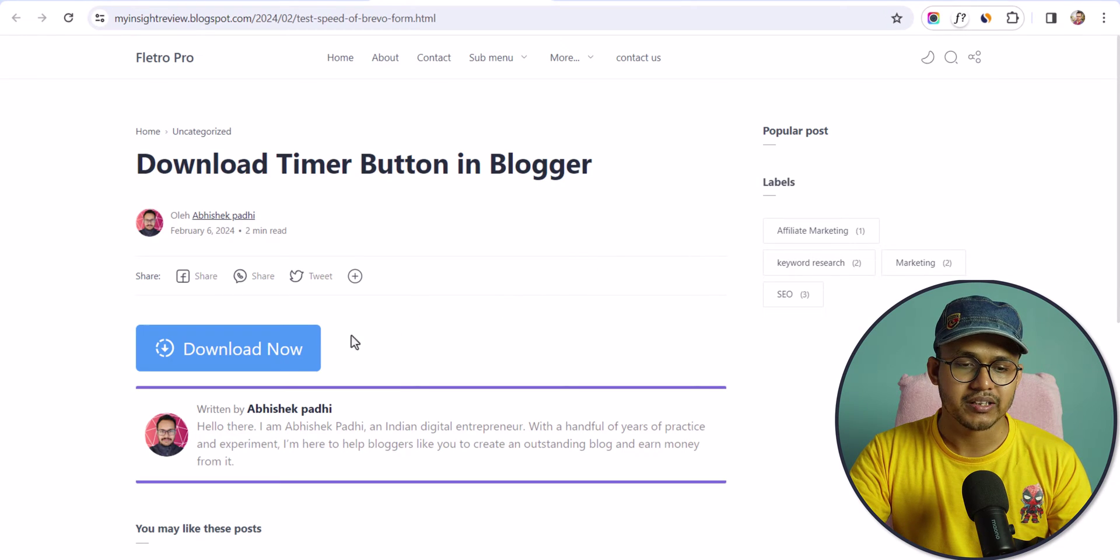
Test the post's Download Now button through its countdown and download, then reload the post to reset it
{"action": "left_click", "coordinate": [252, 353]}
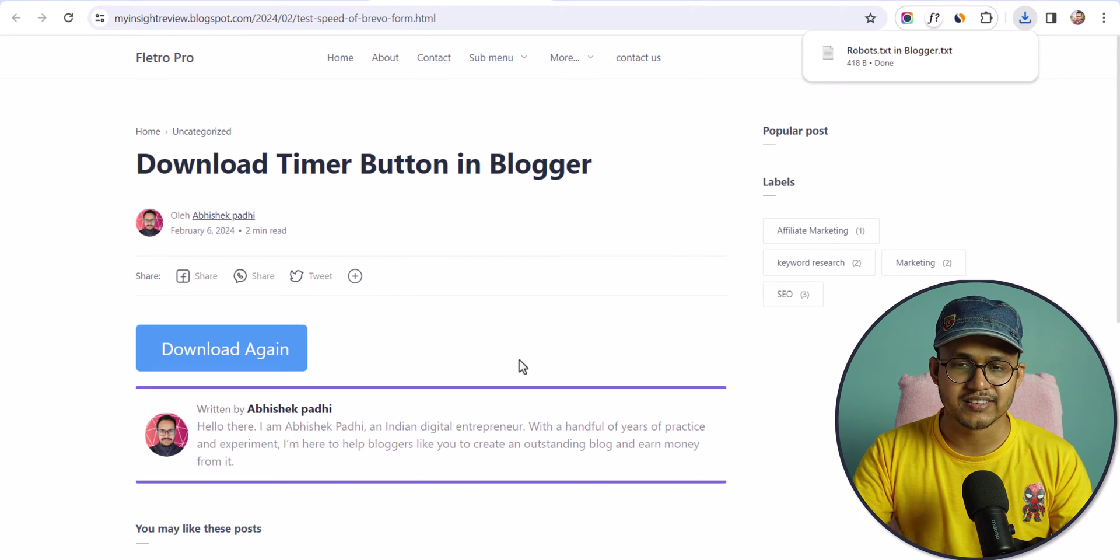
{"action": "left_click", "coordinate": [253, 341]}
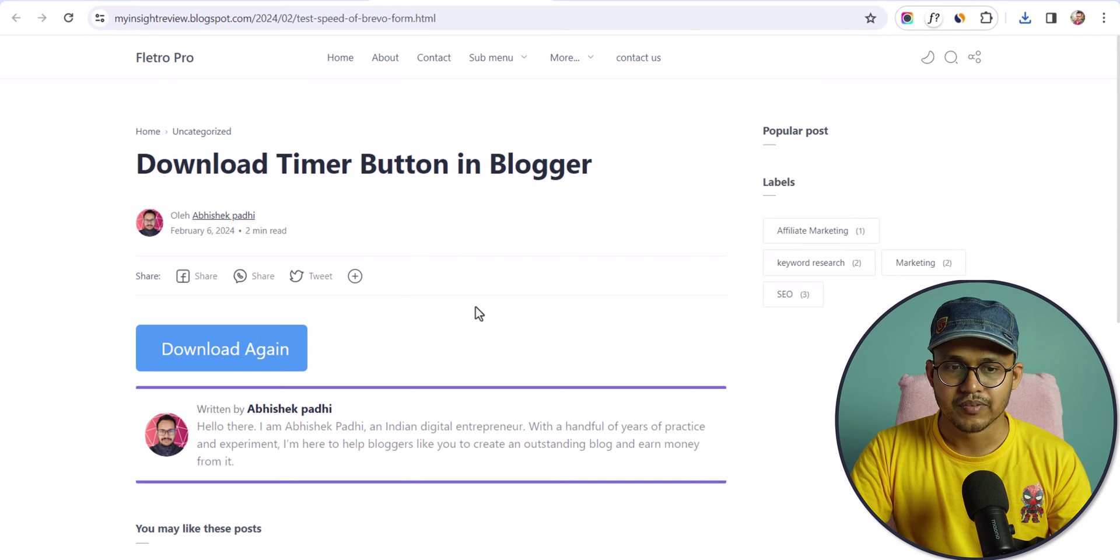
{"action": "left_click", "coordinate": [68, 20]}
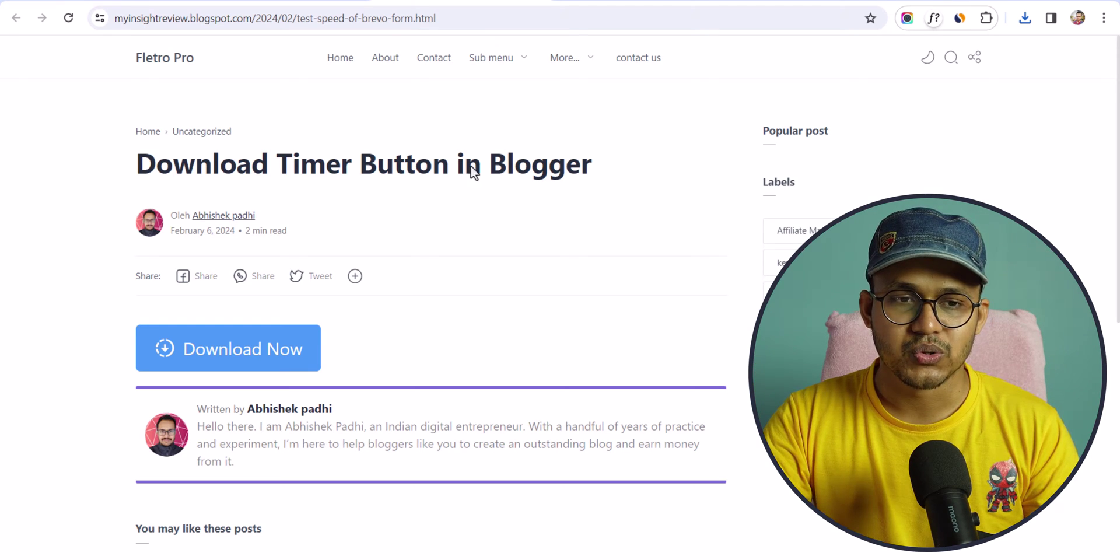
Start a new Blogger post and switch its editor to HTML view
{"action": "left_click", "coordinate": [315, 1]}
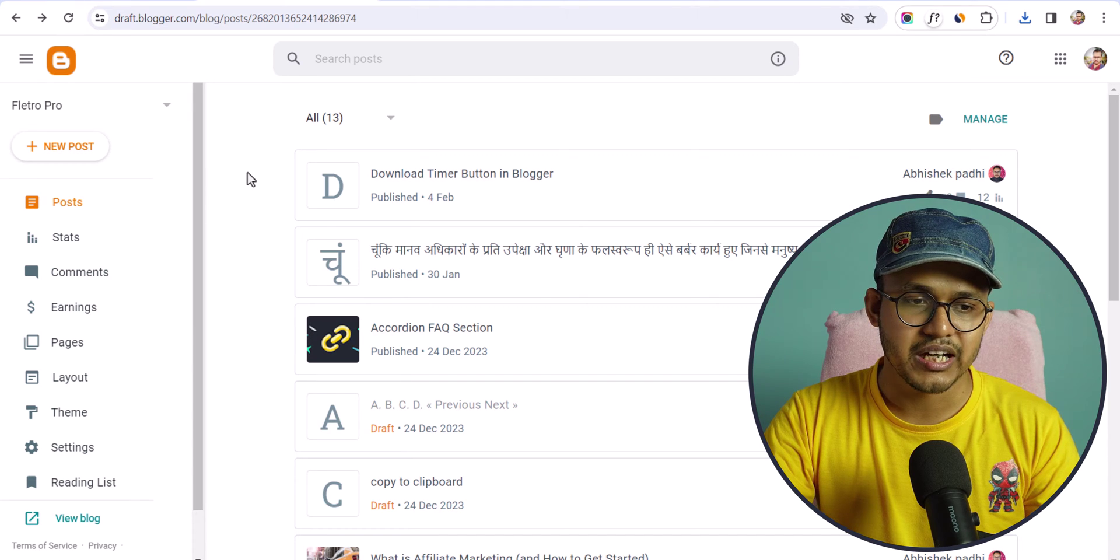
{"action": "left_click", "coordinate": [70, 151]}
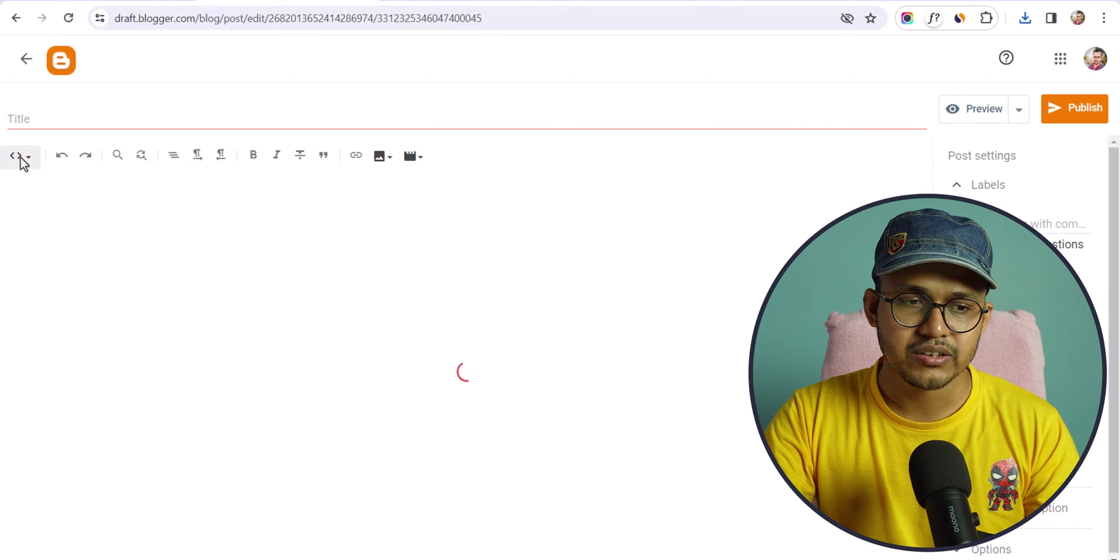
{"action": "left_click", "coordinate": [21, 159]}
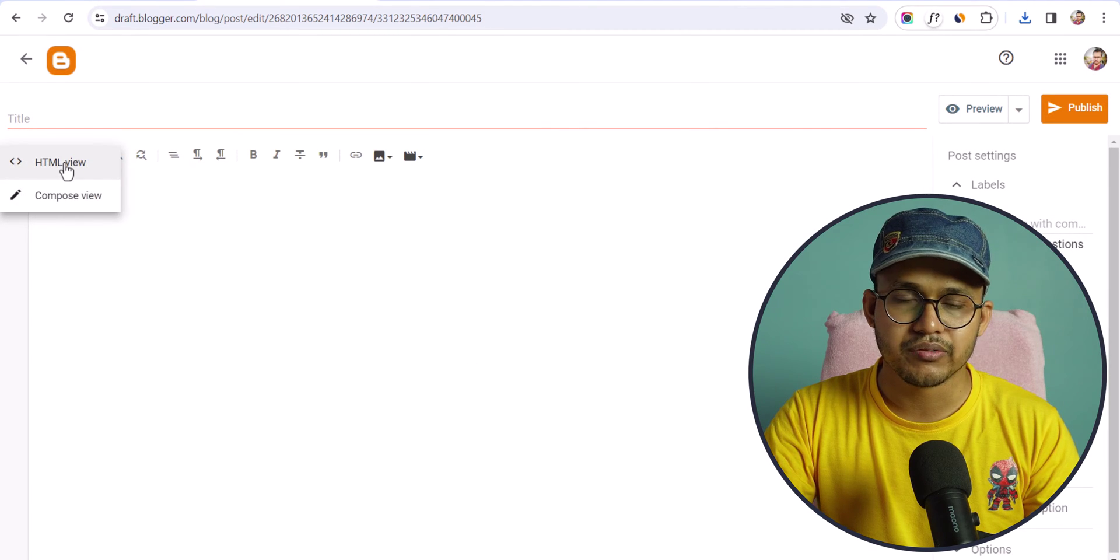
{"action": "left_click", "coordinate": [58, 167]}
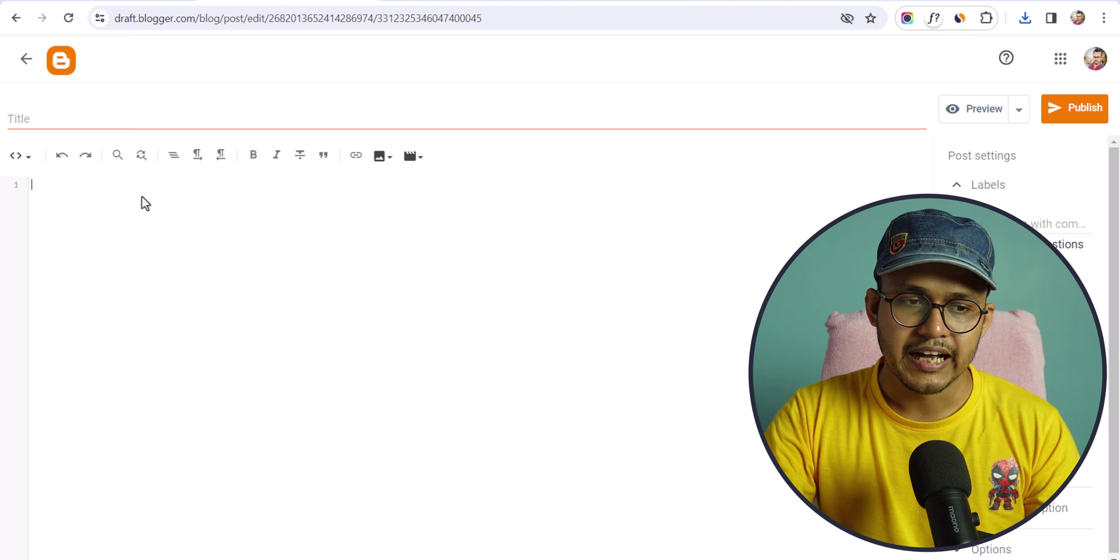
Paste the saved timer-button CSS, HTML and script code from Notepad into the post
{"action": "key", "text": "alt+Tab"}
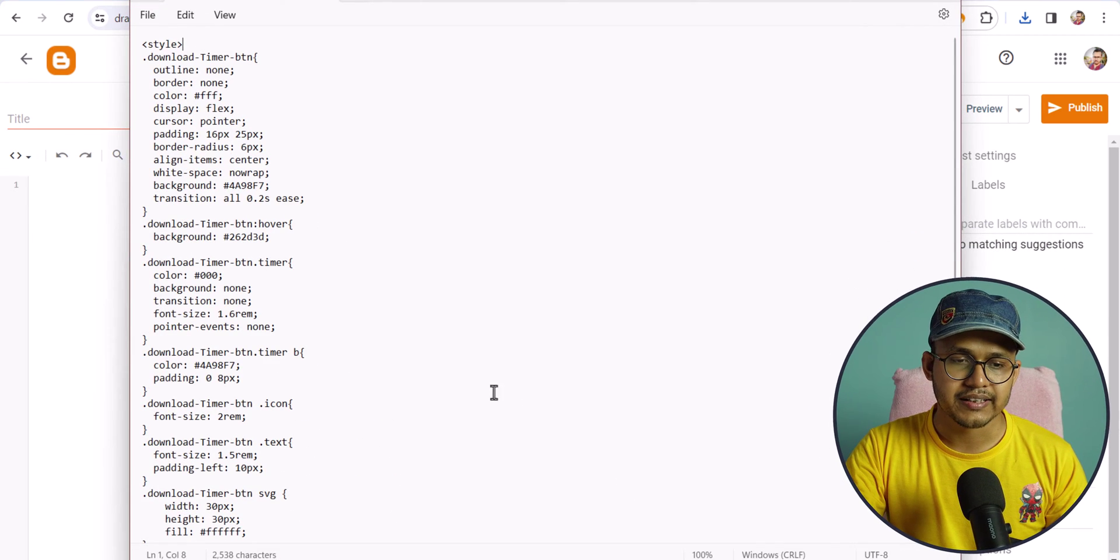
{"action": "key", "text": "ctrl+a"}
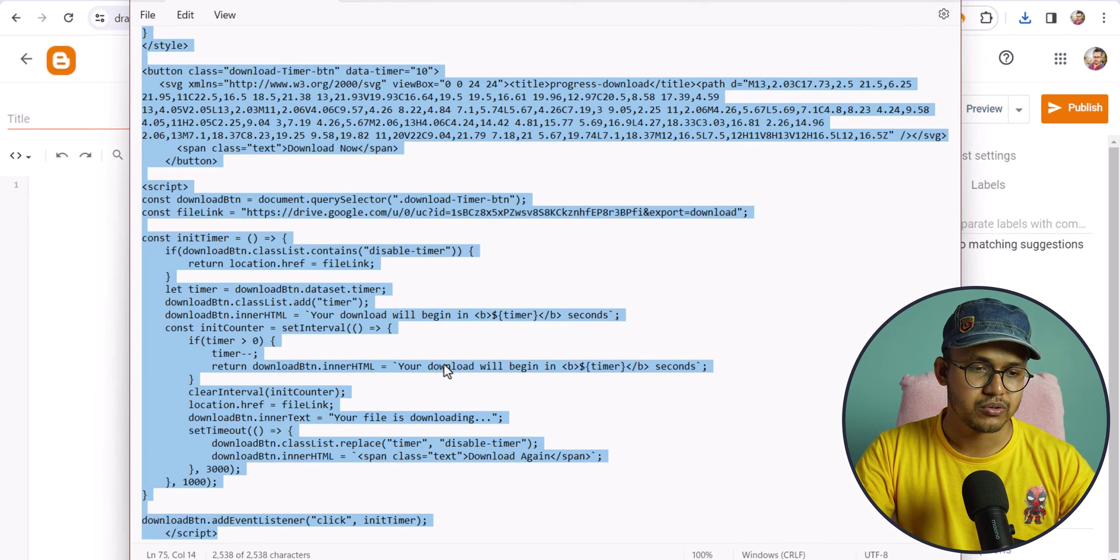
{"action": "left_click", "coordinate": [97, 231]}
{"action": "key", "text": "ctrl+v"}
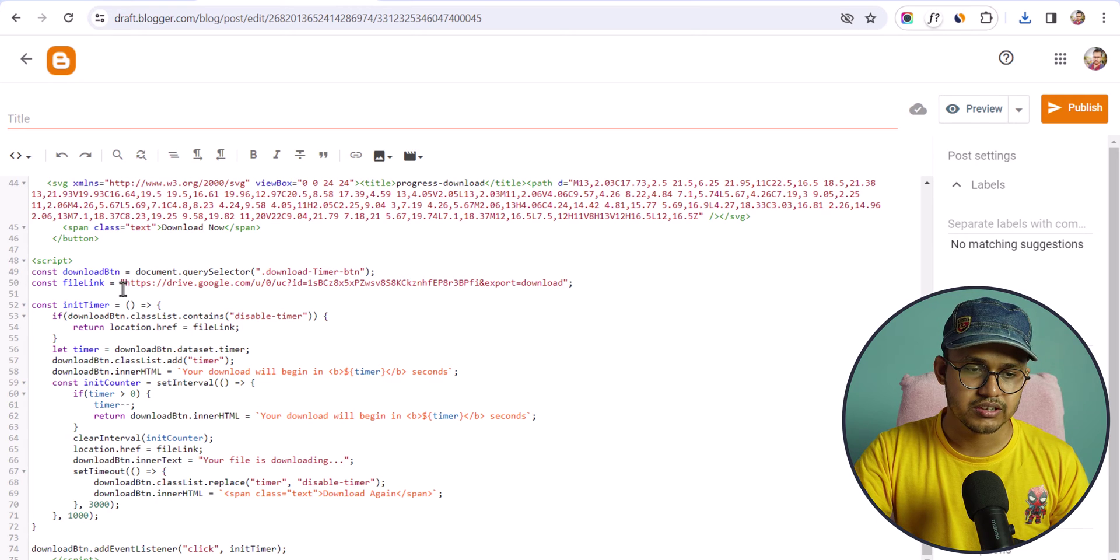
Select the existing Google Drive URL assigned to fileLink on line 50
{"action": "left_click_drag", "start_coordinate": [123, 285], "coordinate": [560, 286]}
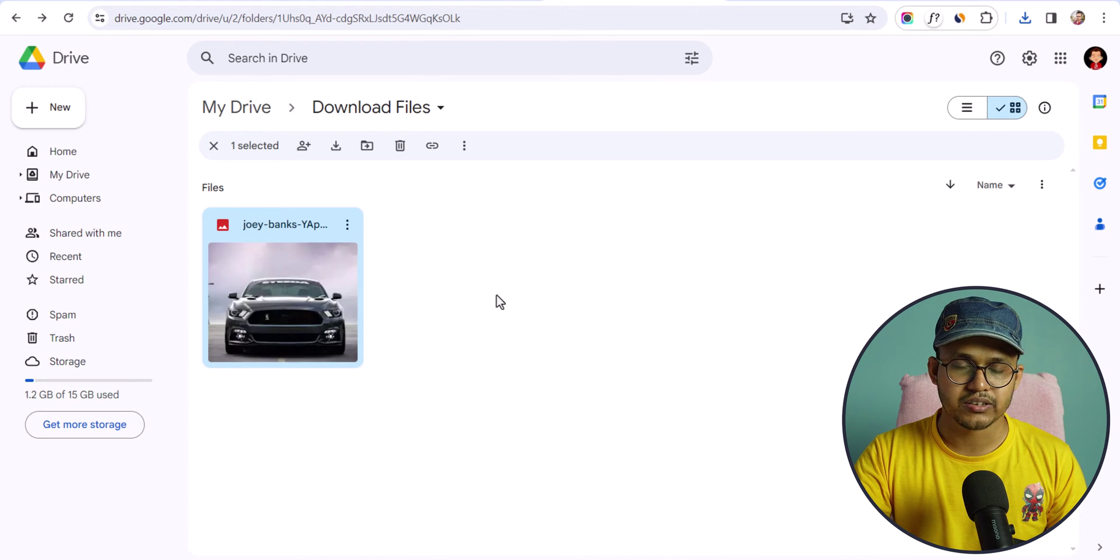
Share the car image with 'Anyone with the link' and copy its share link
{"action": "right_click", "coordinate": [302, 294]}
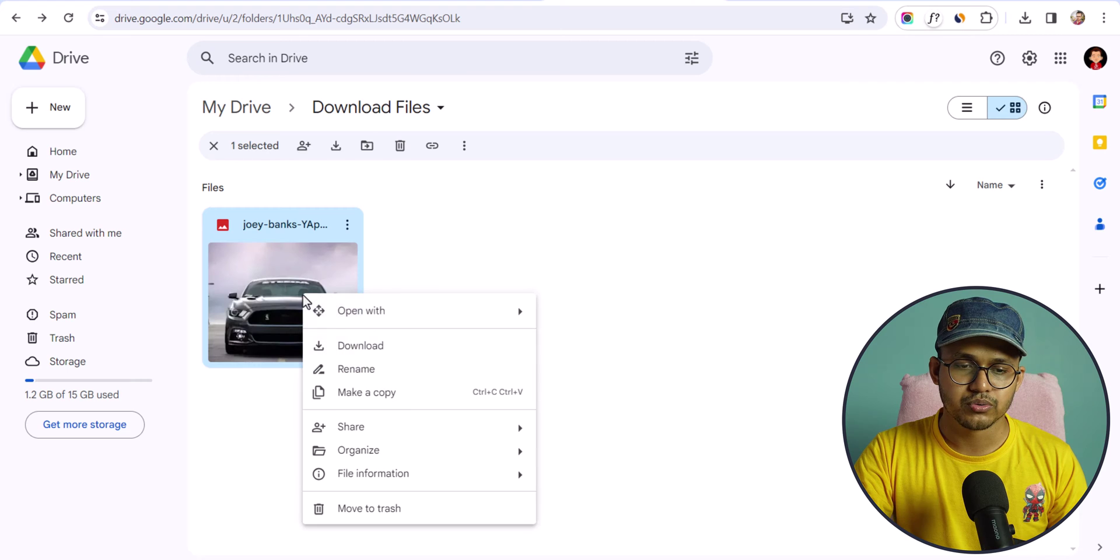
{"action": "mouse_move", "coordinate": [351, 435]}
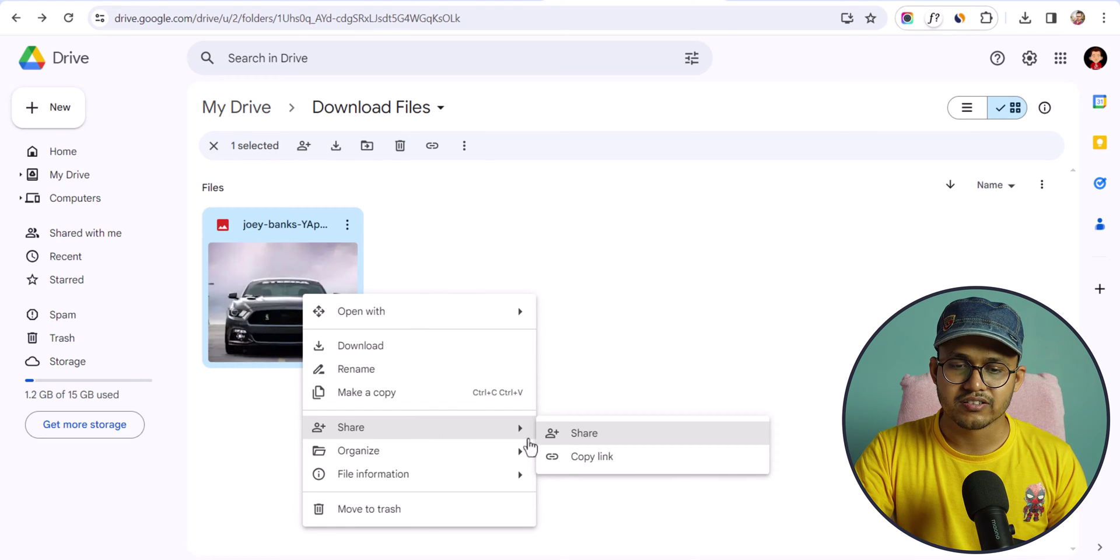
{"action": "left_click", "coordinate": [597, 438]}
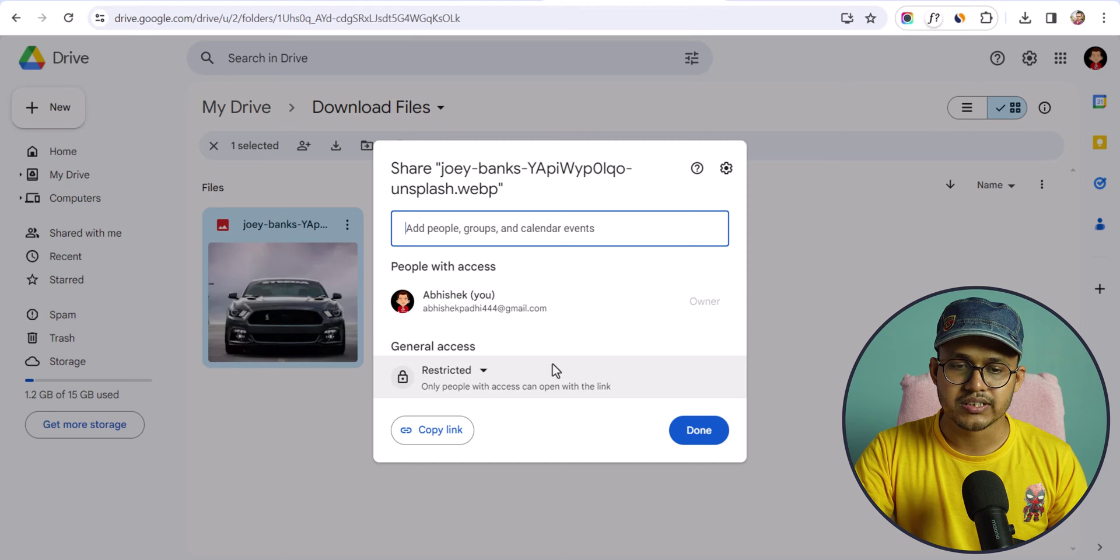
{"action": "left_click", "coordinate": [483, 379]}
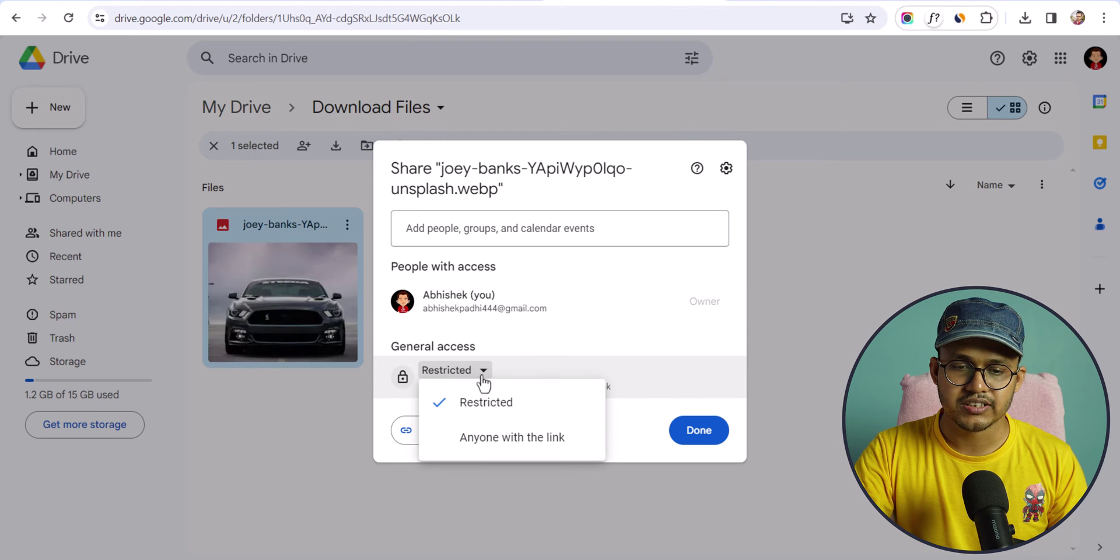
{"action": "left_click", "coordinate": [502, 445]}
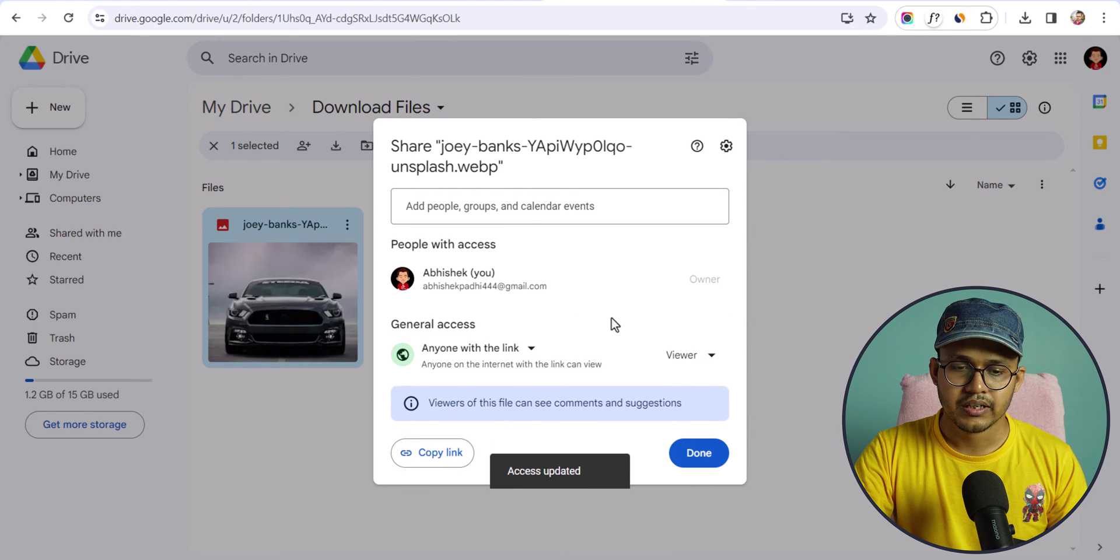
{"action": "left_click", "coordinate": [439, 460]}
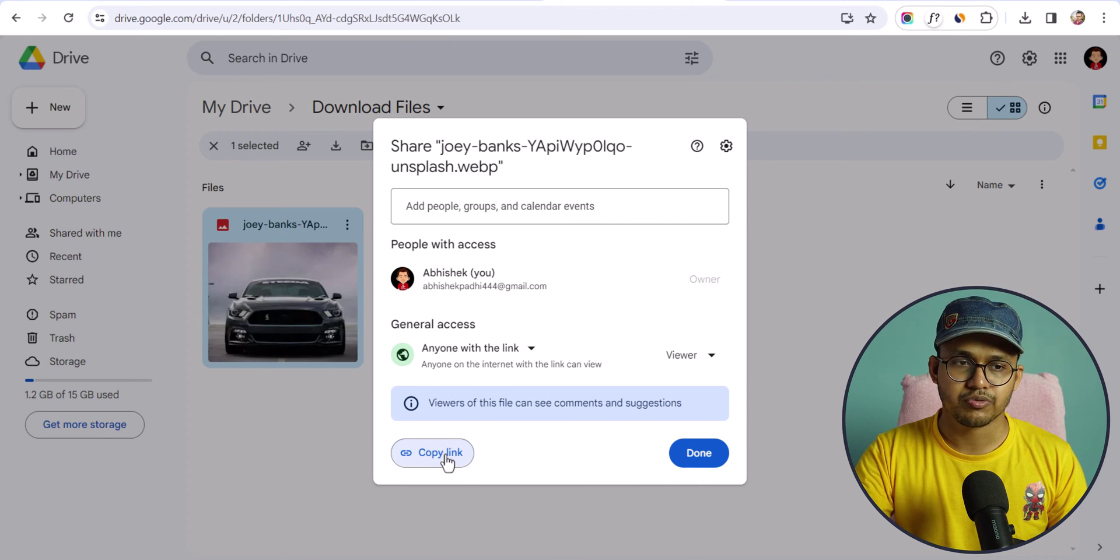
{"action": "left_click", "coordinate": [107, 2]}
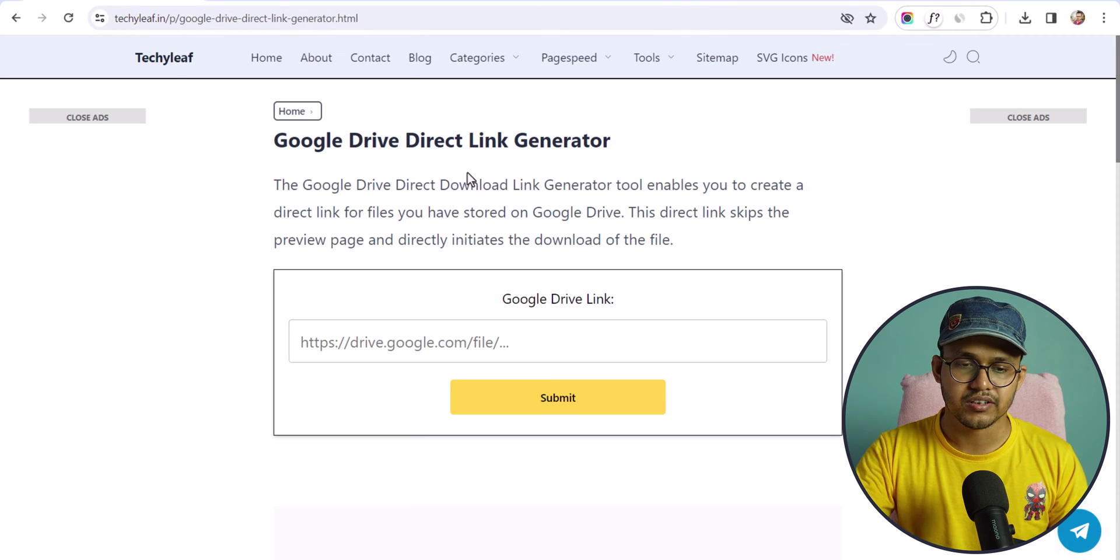
Convert the pasted Drive share link into a direct download link and copy it
{"action": "left_click", "coordinate": [393, 343]}
{"action": "key", "text": "ctrl+v"}
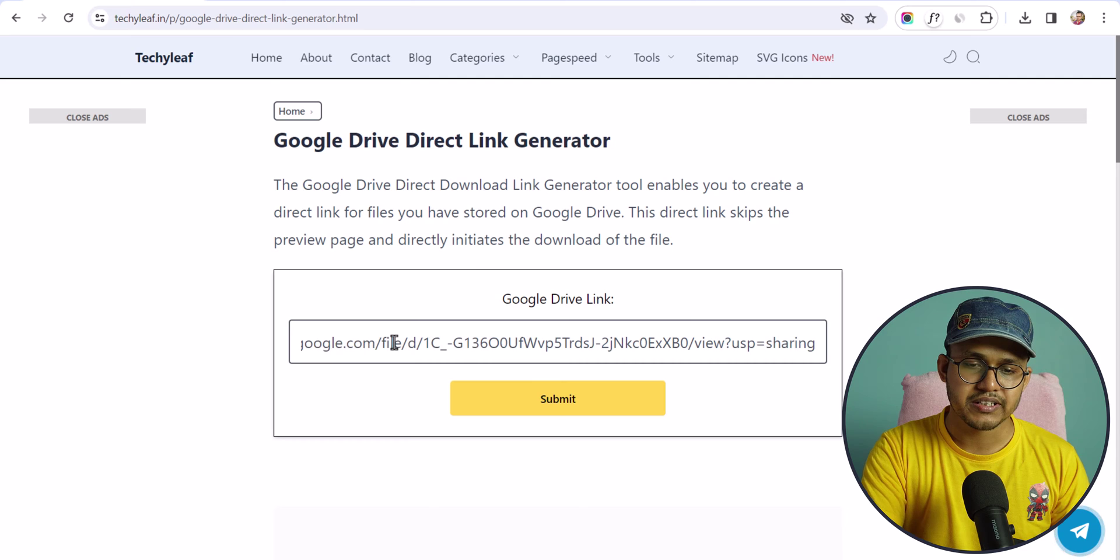
{"action": "left_click", "coordinate": [535, 409]}
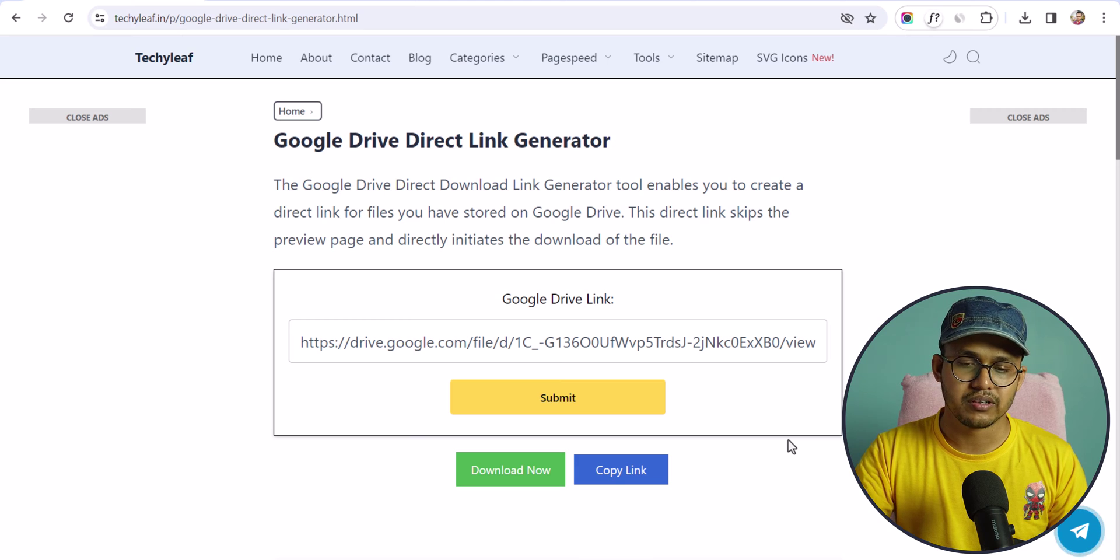
{"action": "left_click", "coordinate": [604, 478]}
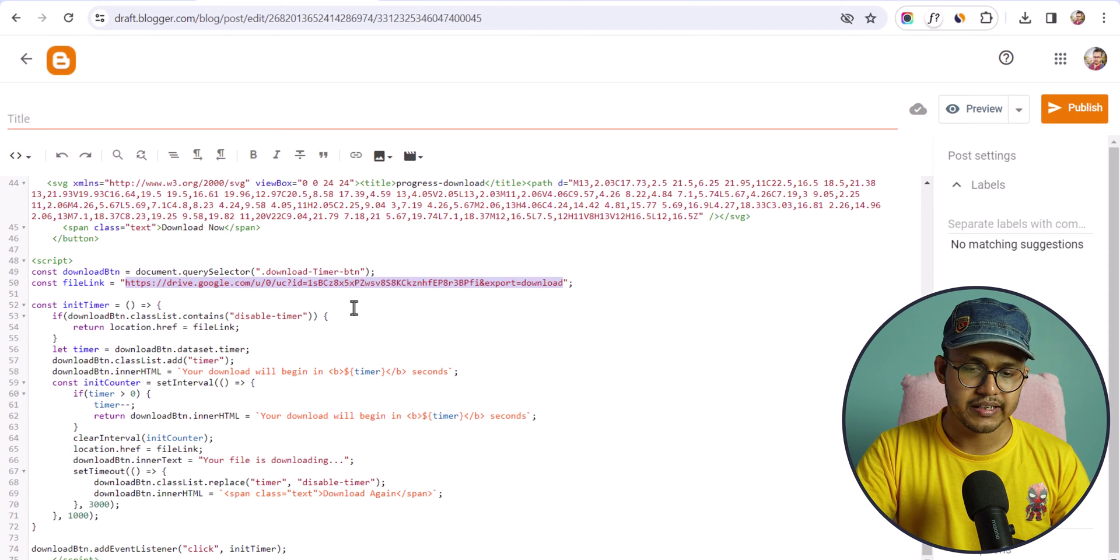
Replace the fileLink URL with the new direct link and change data-timer from 10 to 15
{"action": "key", "text": "ctrl+v"}
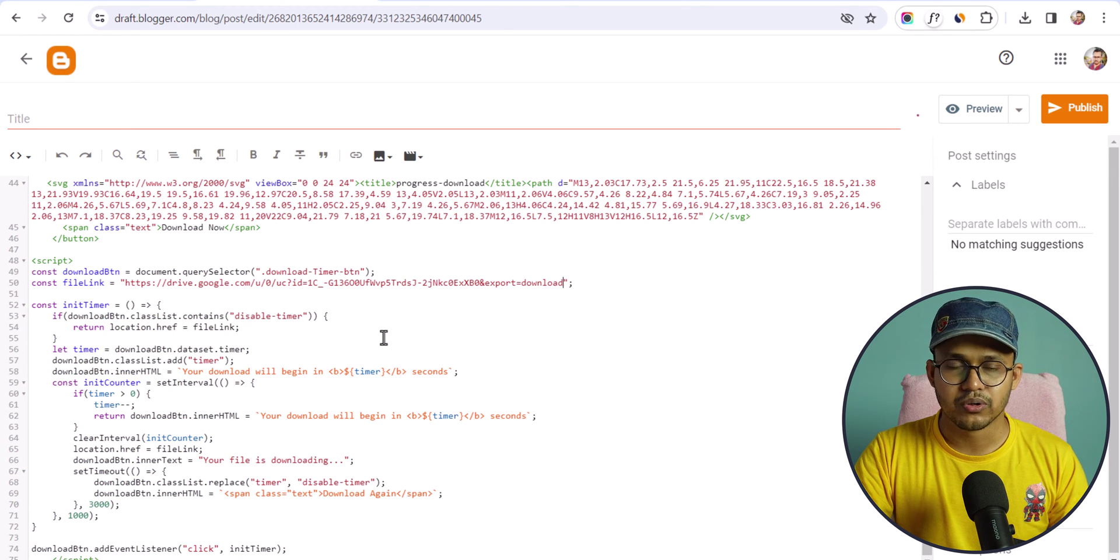
{"action": "scroll", "coordinate": [354, 345], "scroll_direction": "up", "scroll_amount": 3}
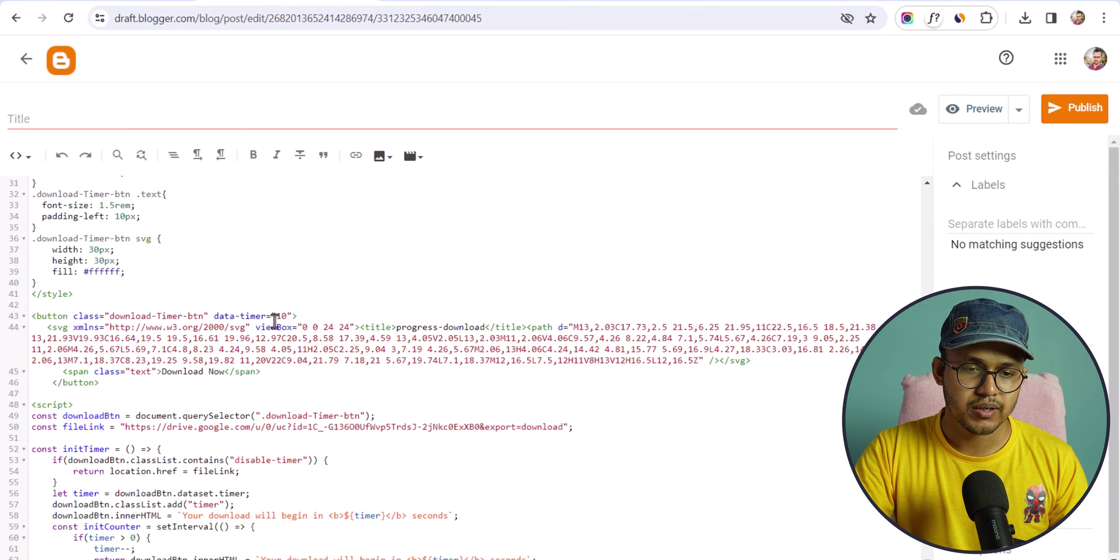
{"action": "left_click", "coordinate": [287, 317]}
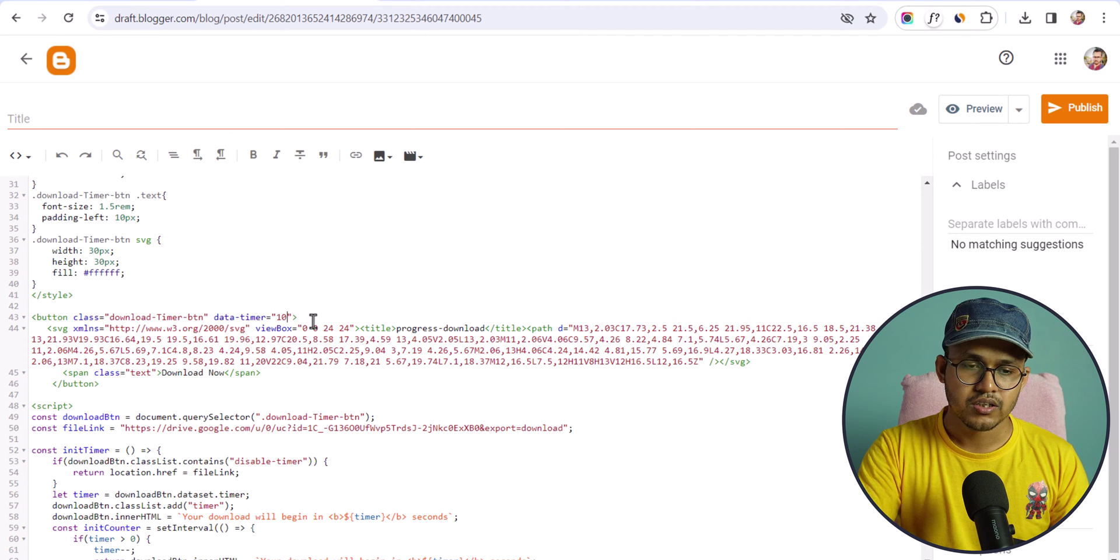
{"action": "key", "text": "BackSpace"}
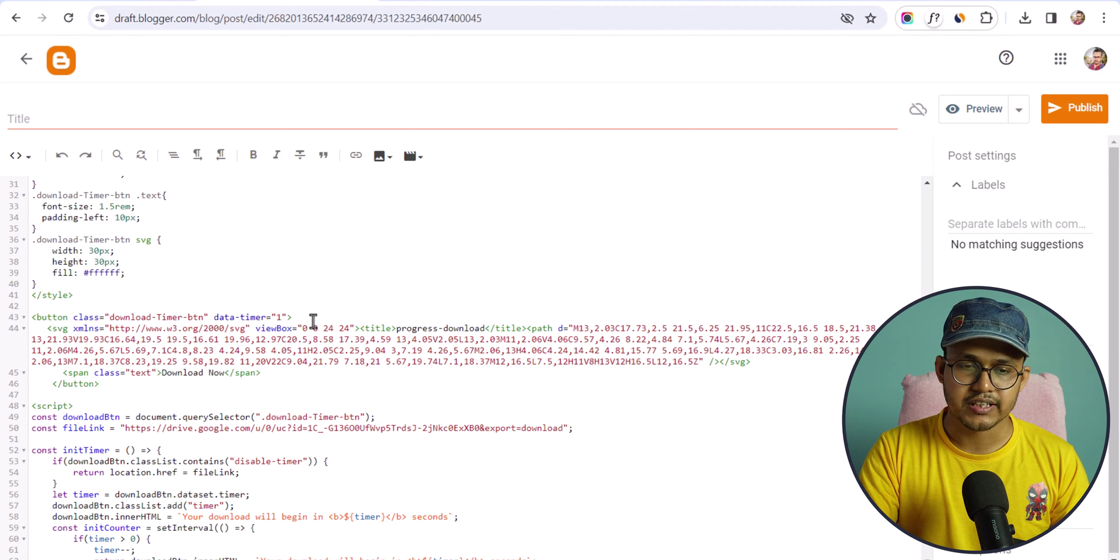
{"action": "type", "text": "5"}
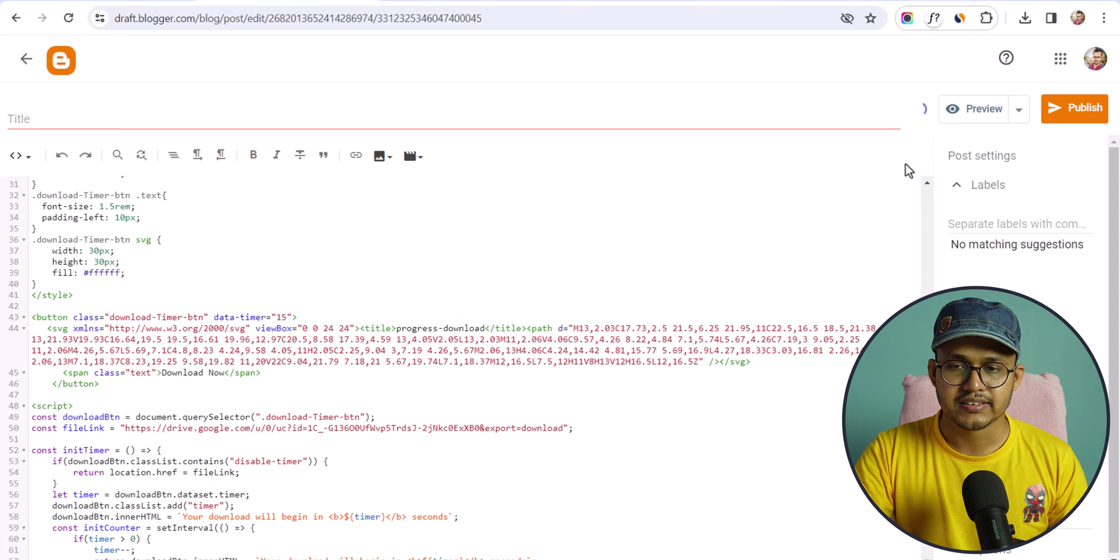
Publish the post and confirm publishing
{"action": "left_click", "coordinate": [1053, 117]}
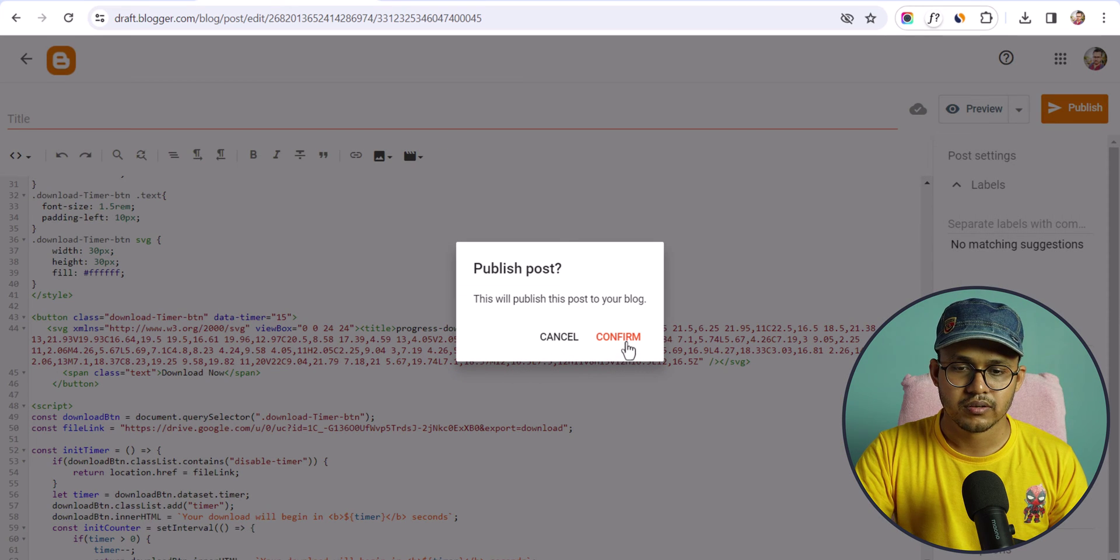
{"action": "left_click", "coordinate": [627, 341]}
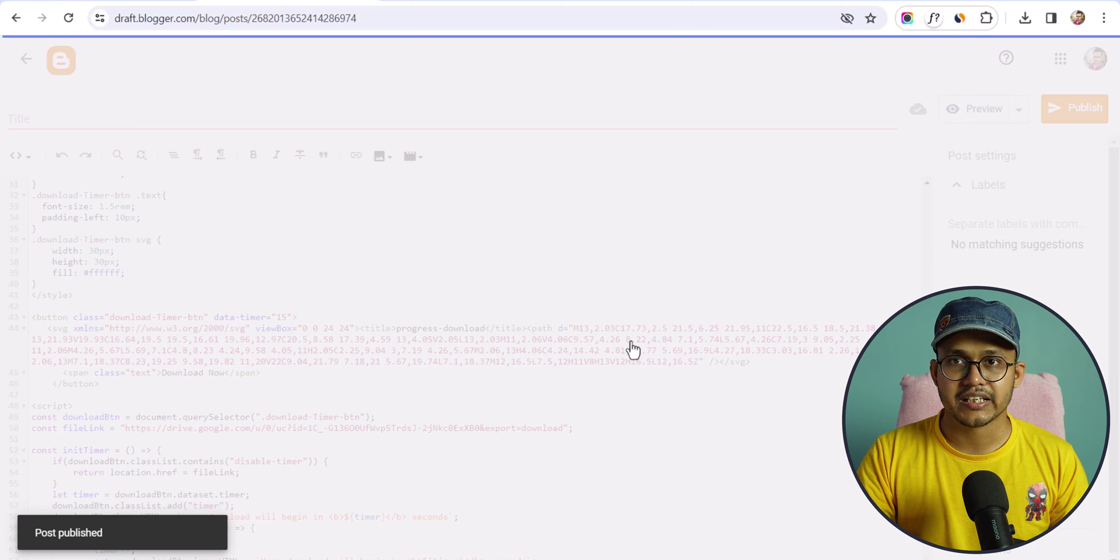
{"action": "mouse_move", "coordinate": [904, 160]}
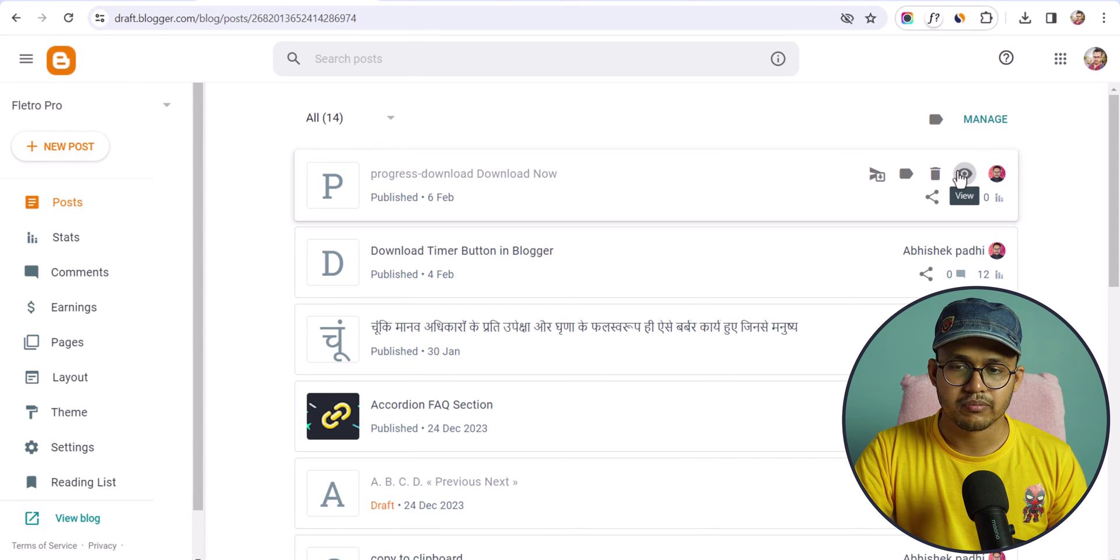
View the live post, run its Download Now countdown, and open the downloaded car image
{"action": "left_click", "coordinate": [970, 174]}
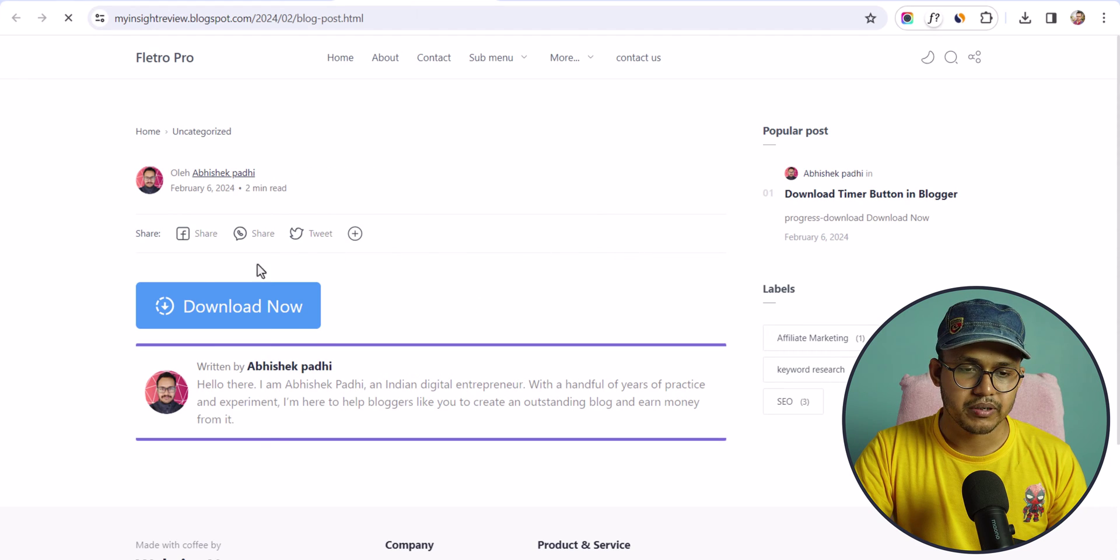
{"action": "left_click", "coordinate": [240, 315]}
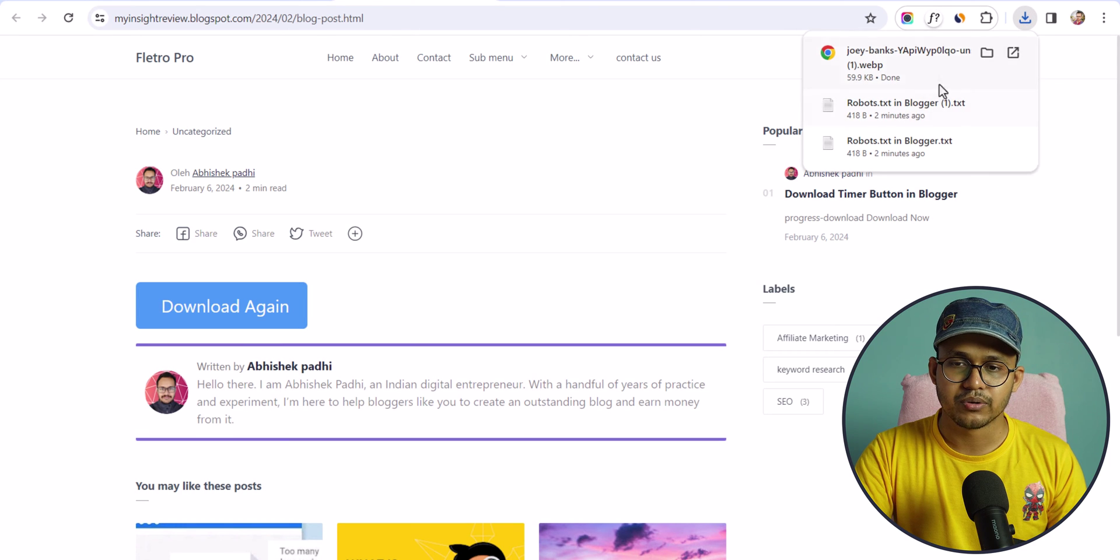
{"action": "left_click", "coordinate": [903, 65]}
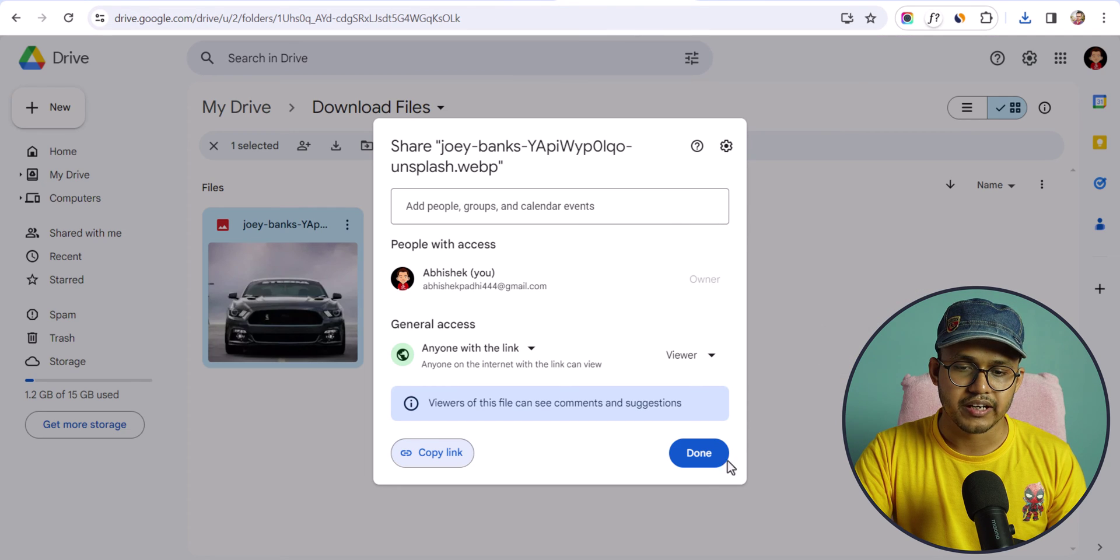
Close the car image's Share dialog with Done
{"action": "left_click", "coordinate": [705, 458]}
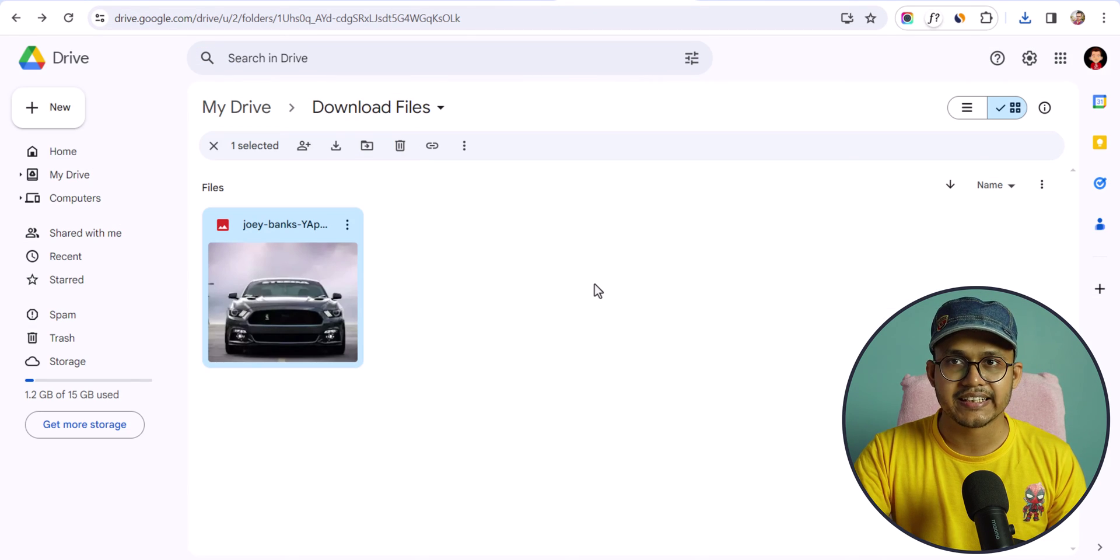